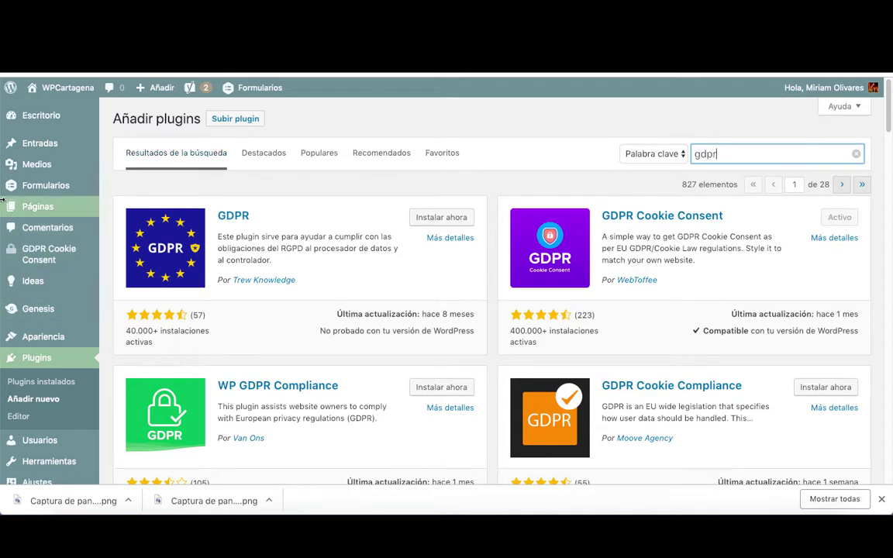
Open the GDPR Cookie Consent plugin's cookie law settings and look through the general cookie bar options
mouse_move(31, 254)
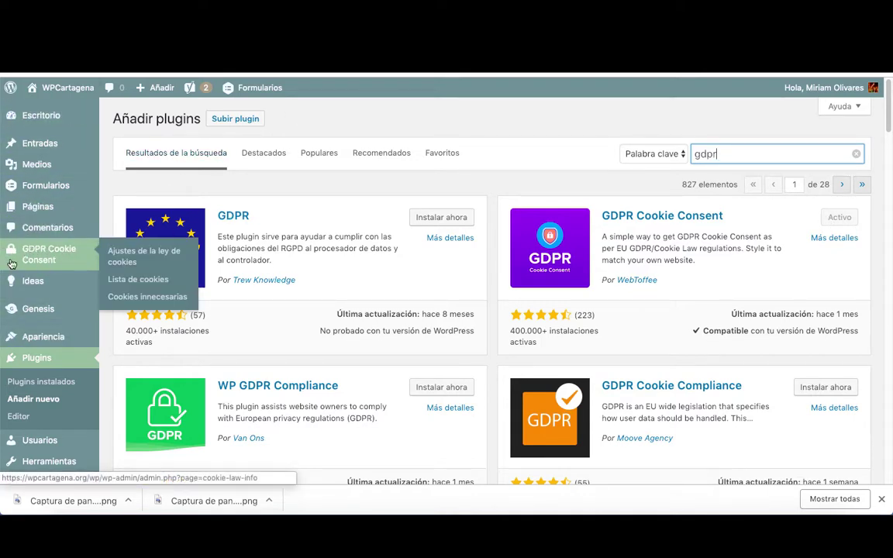
left_click(34, 257)
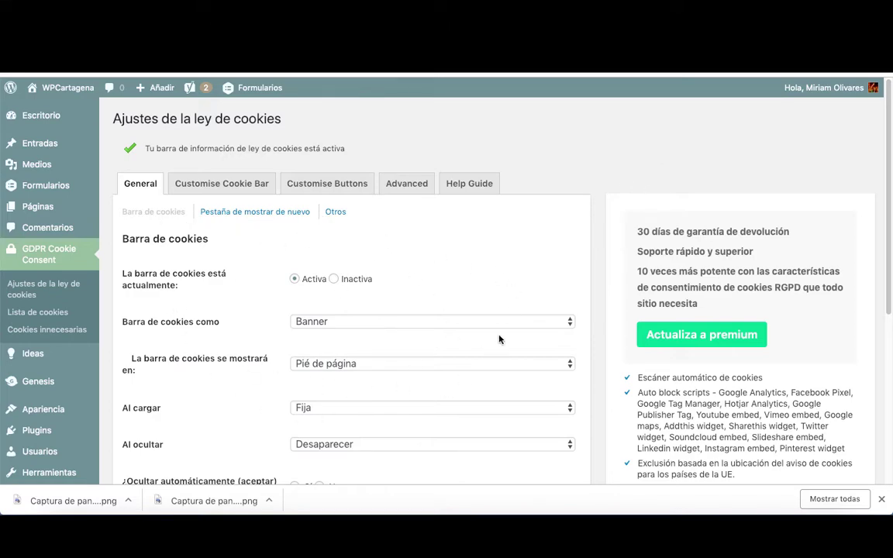
scroll(498, 339, "down", 5)
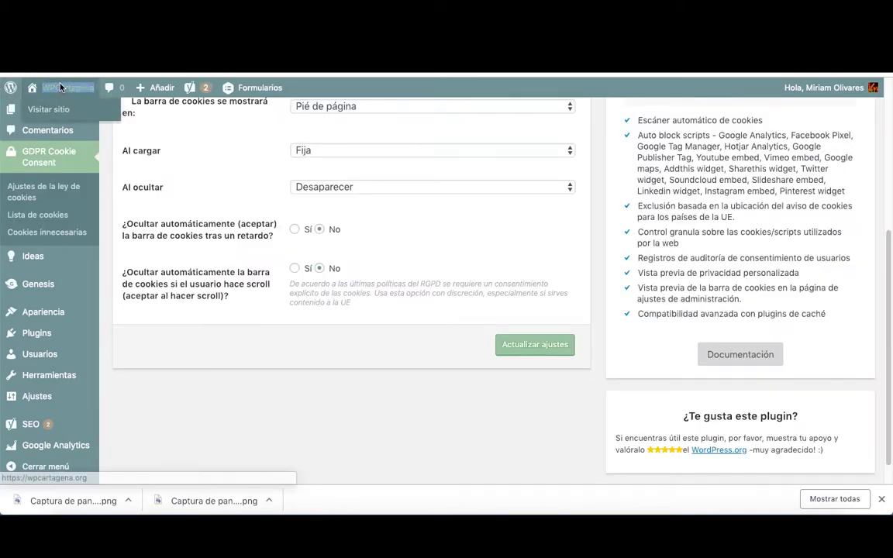
Open the WPCartagena site in a new browser tab and dismiss the downloads bar
right_click(62, 87)
left_click(143, 89)
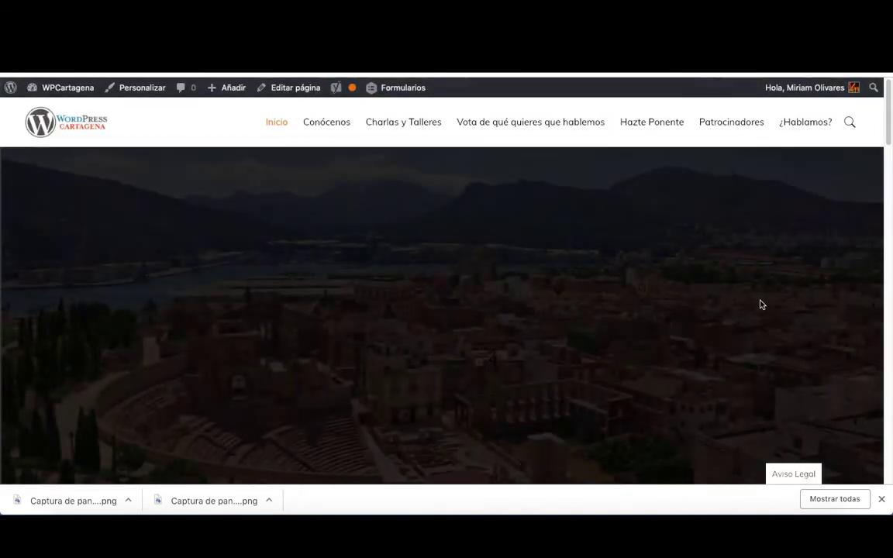
left_click(881, 500)
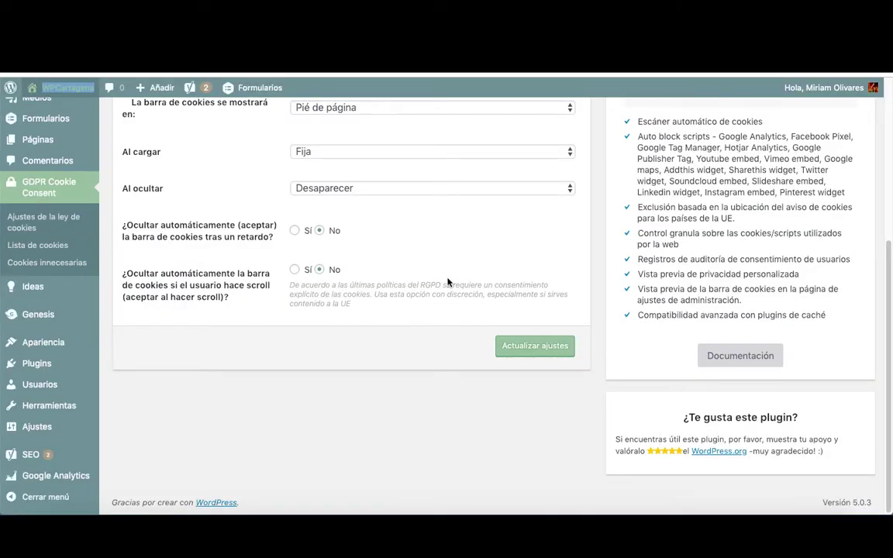
In the general cookie bar settings, choose Banner as the bar type and Pié de página as its location
scroll(447, 282, "up", 5)
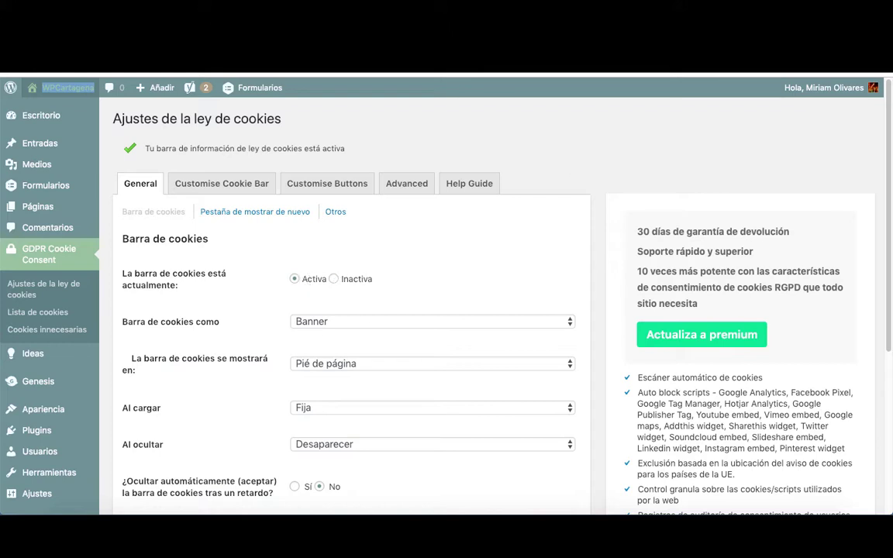
left_click(339, 322)
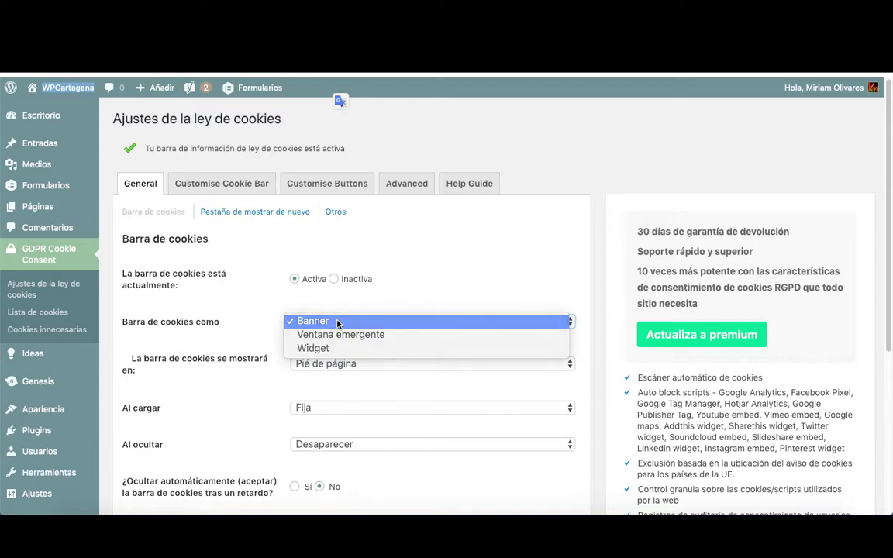
left_click(338, 321)
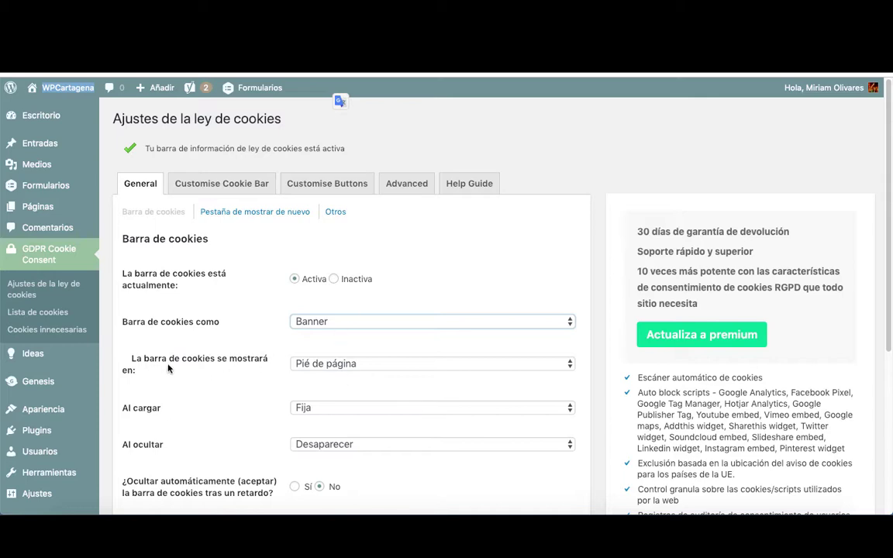
left_click(395, 365)
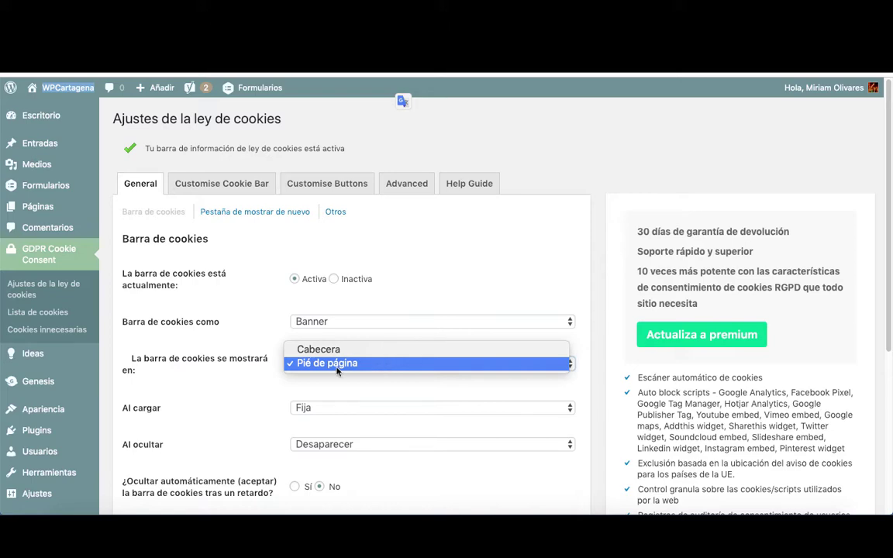
left_click(380, 365)
scroll(363, 445, "down", 3)
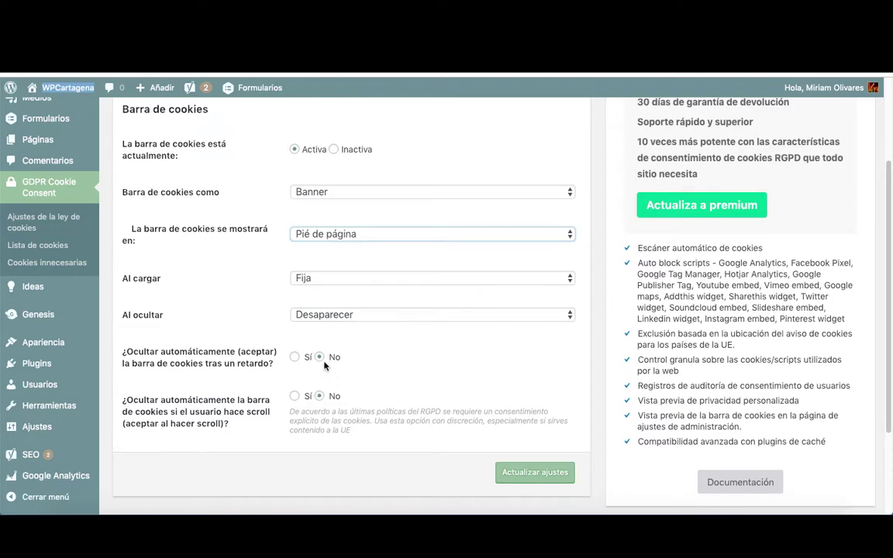
scroll(371, 318, "up", 3)
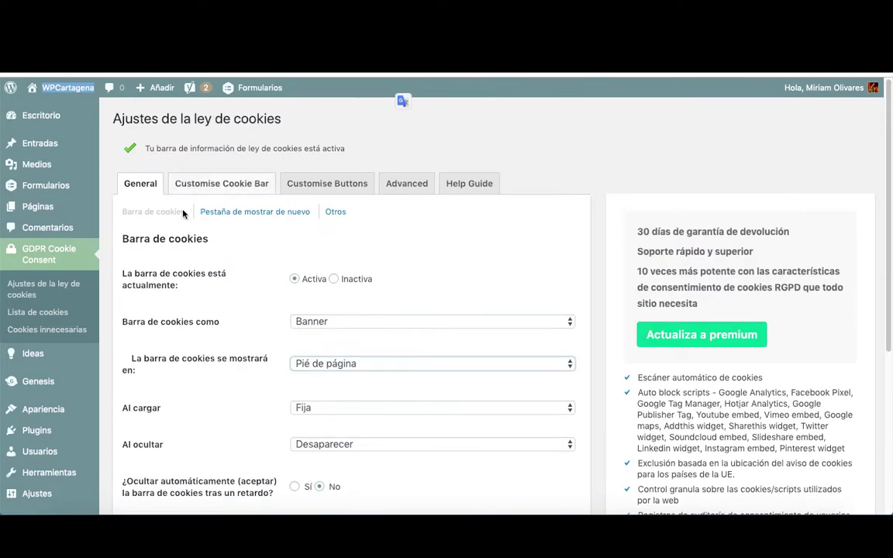
In the Pestaña de mostrar de nuevo settings, choose Derecha as the tab position
left_click(258, 212)
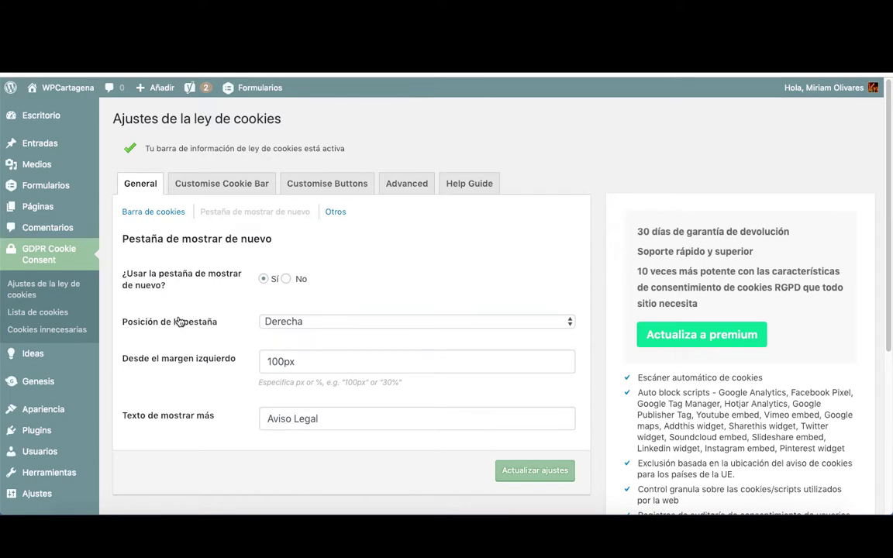
left_click(299, 325)
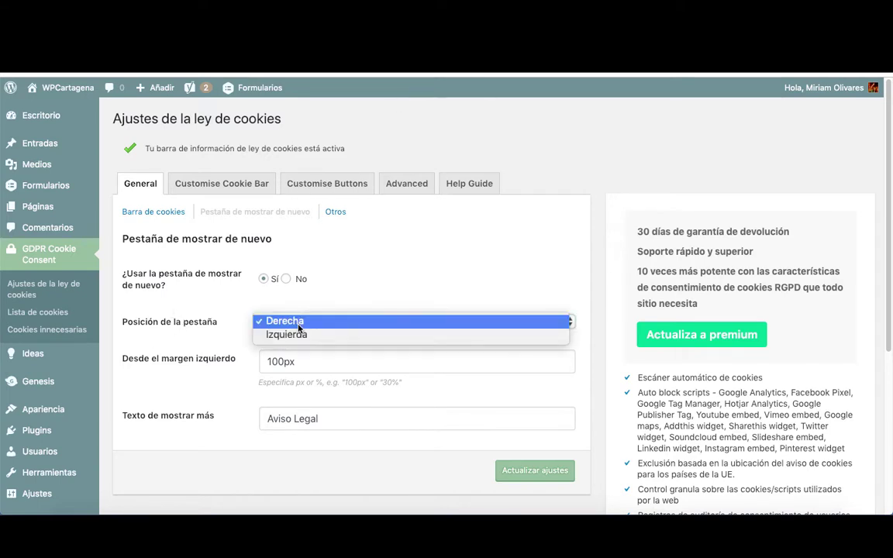
left_click(298, 325)
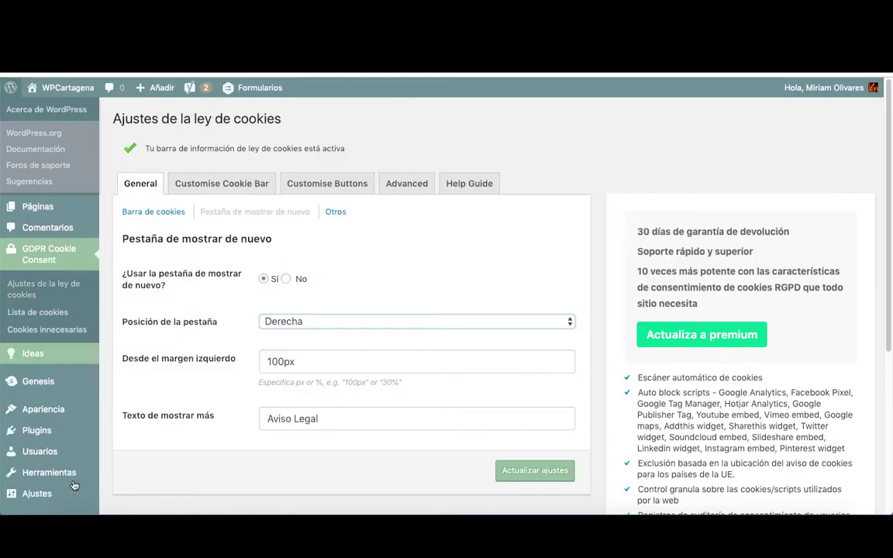
Accept the cookie notice on the site's home page and view the plugin's Otros reload options
mouse_move(176, 418)
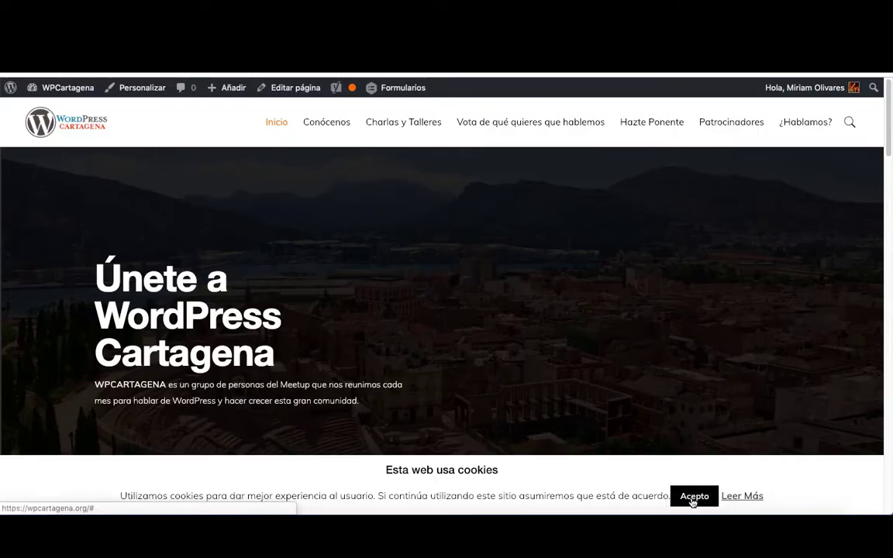
left_click(692, 498)
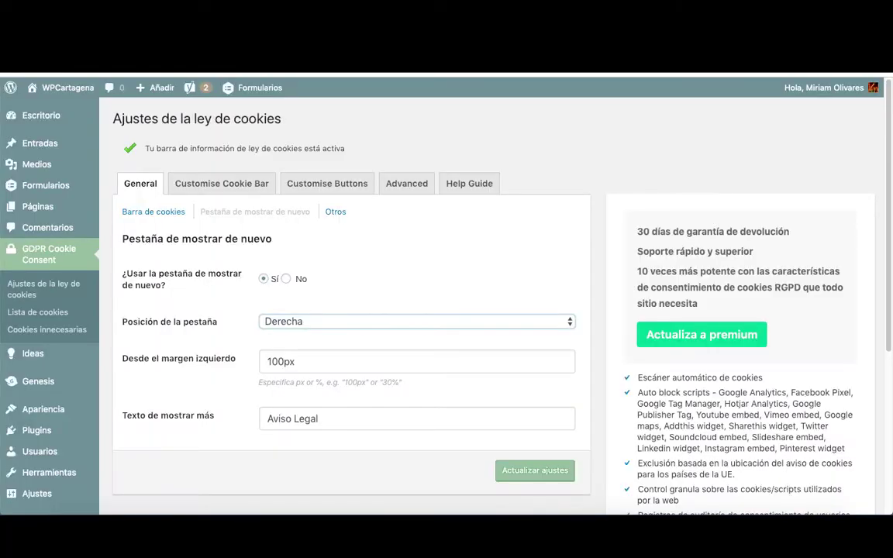
left_click(336, 211)
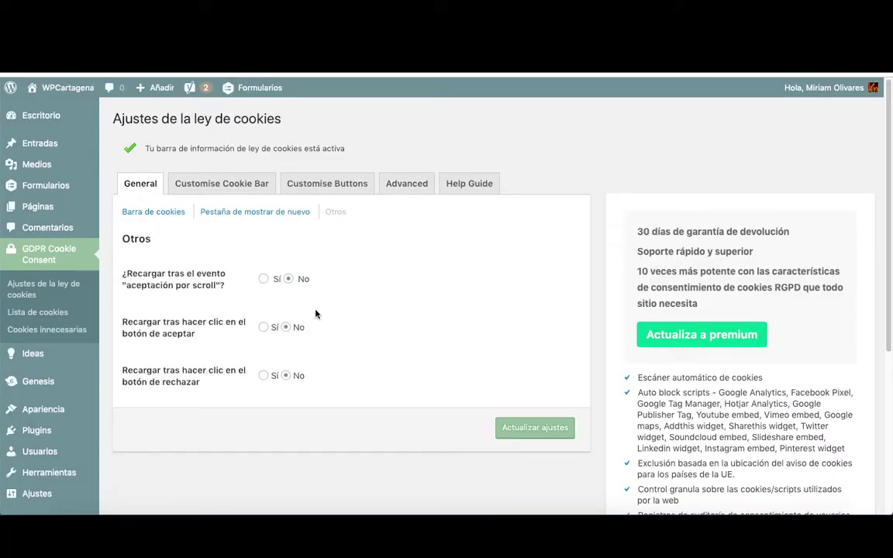
In the cookie bar customisation, compare the message with the notice redisplayed on the site, and choose Default theme font as the font
left_click(222, 186)
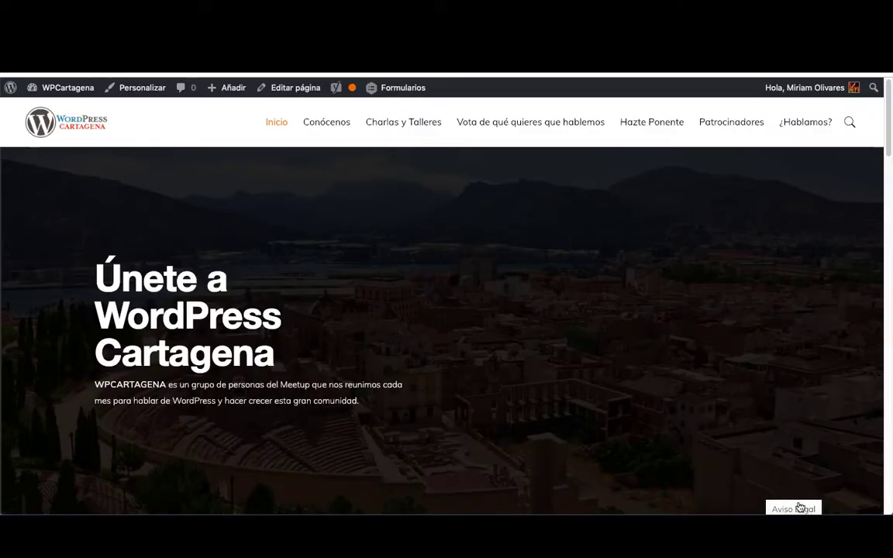
left_click(799, 508)
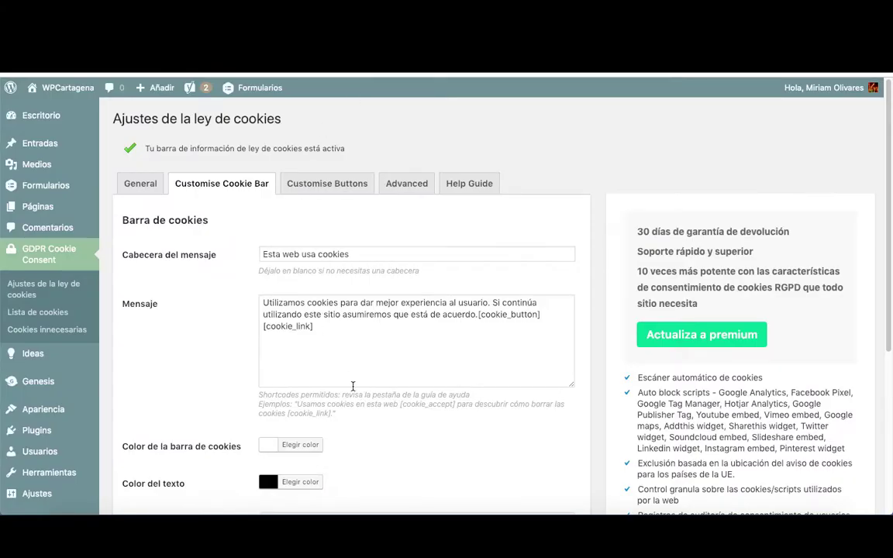
scroll(187, 399, "down", 1)
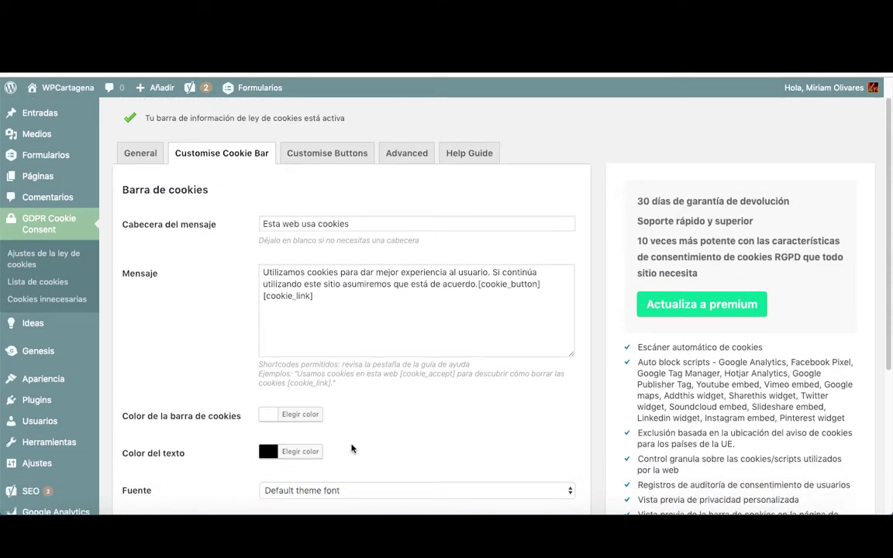
scroll(338, 402, "down", 3)
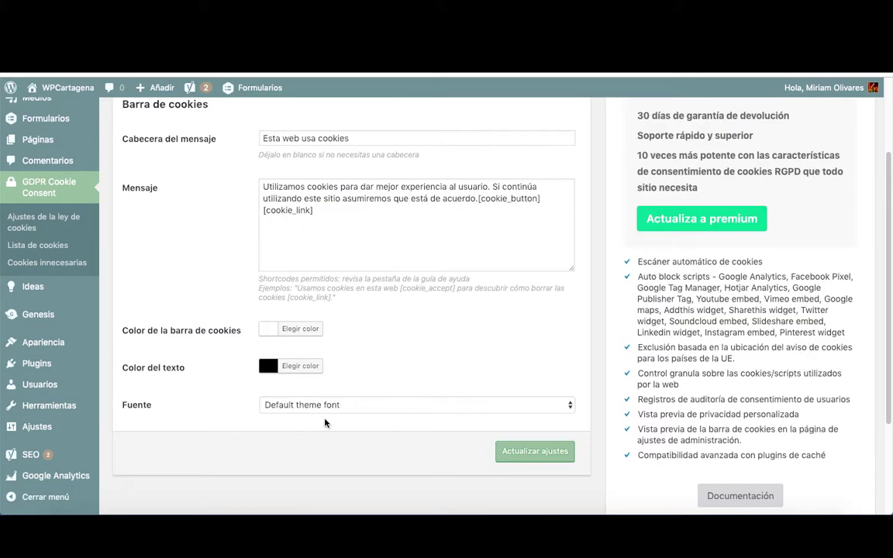
left_click(367, 407)
left_click(366, 406)
scroll(385, 353, "up", 5)
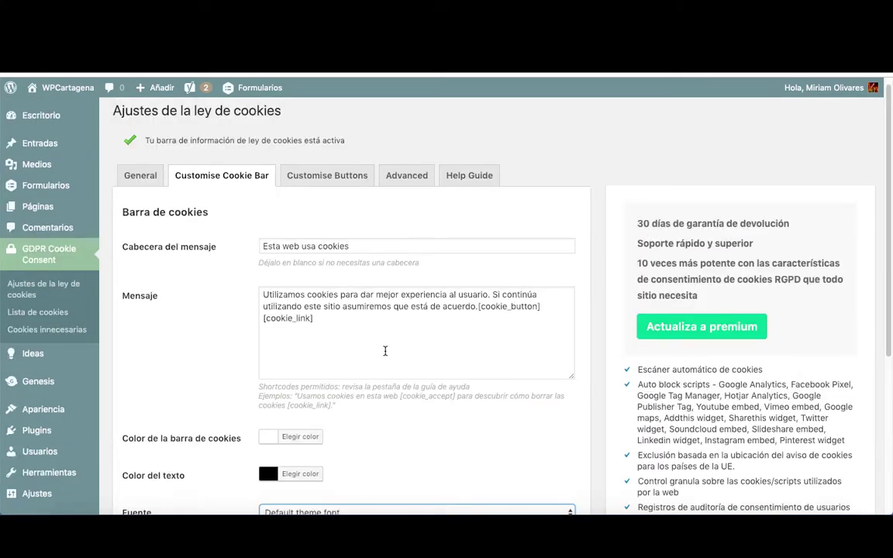
In the button customisation, choose Close Header as the accept button's action and view the reject button's settings
left_click(339, 182)
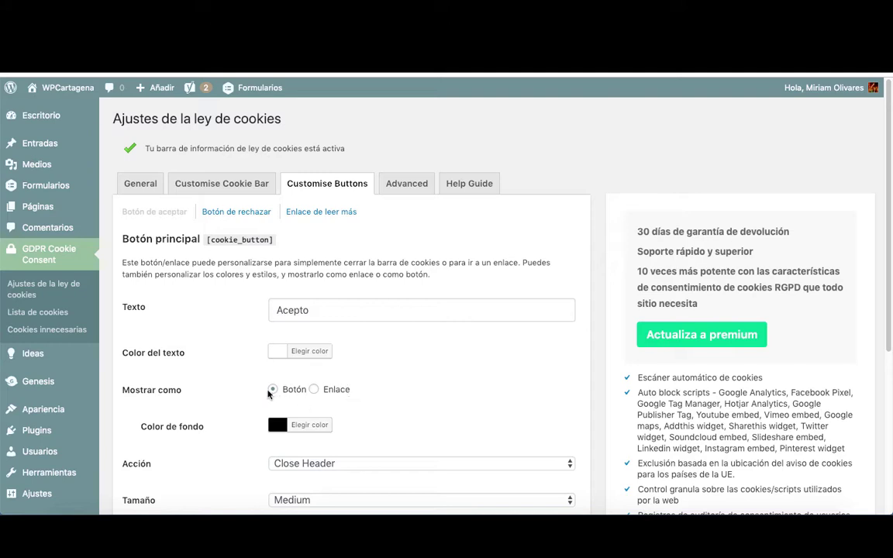
scroll(409, 424, "down", 1)
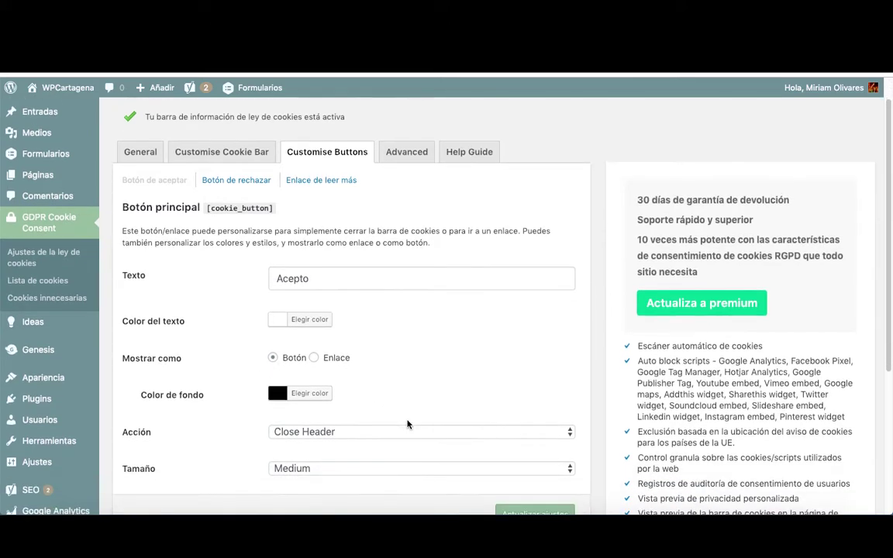
left_click(365, 432)
left_click(358, 433)
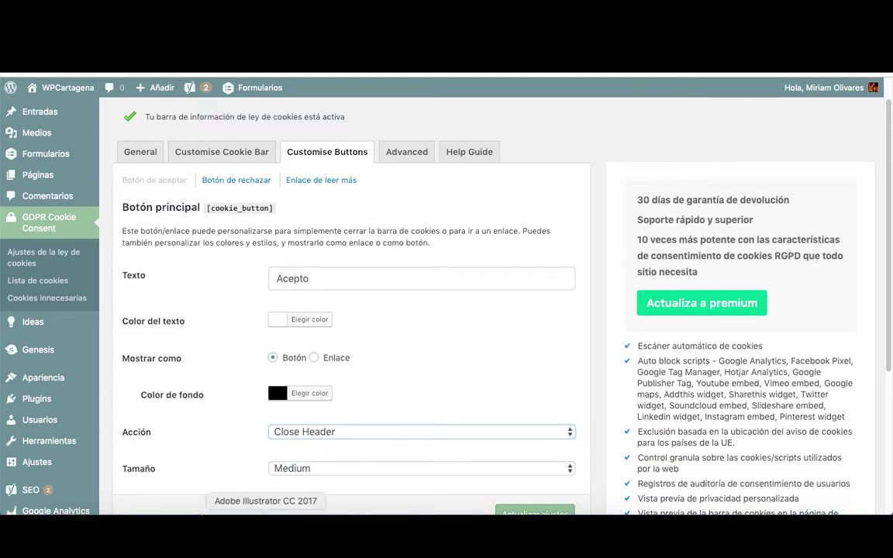
left_click(221, 181)
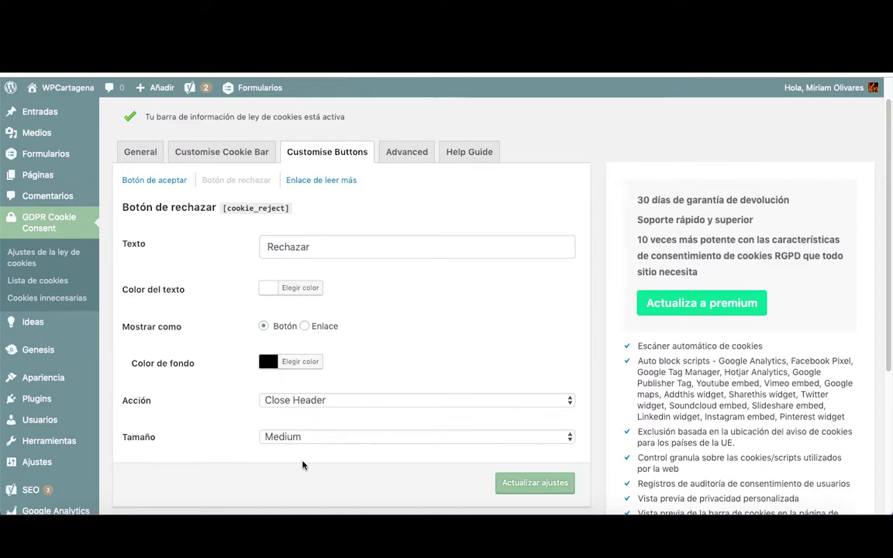
Open the read-more link's settings and check the Política de cookies page that Leer Más in the site's notice leads to, using a new tab
left_click(338, 181)
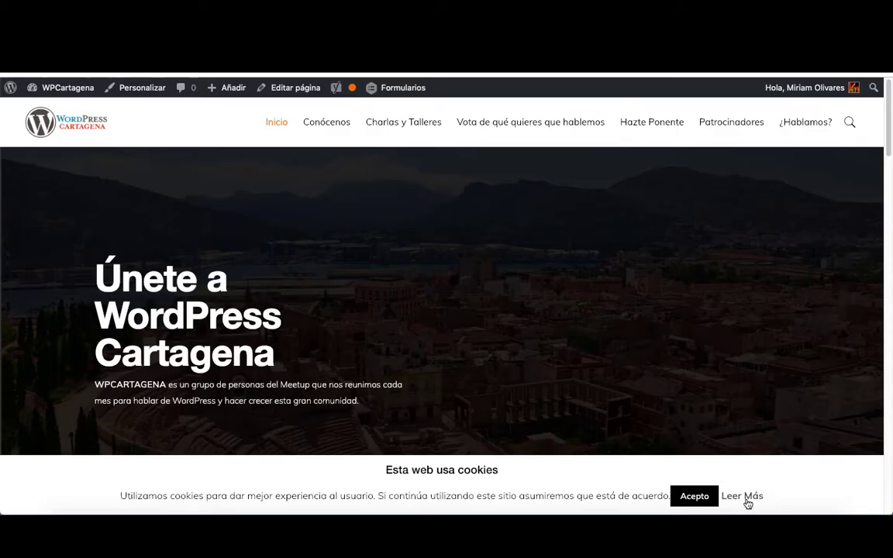
right_click(748, 500)
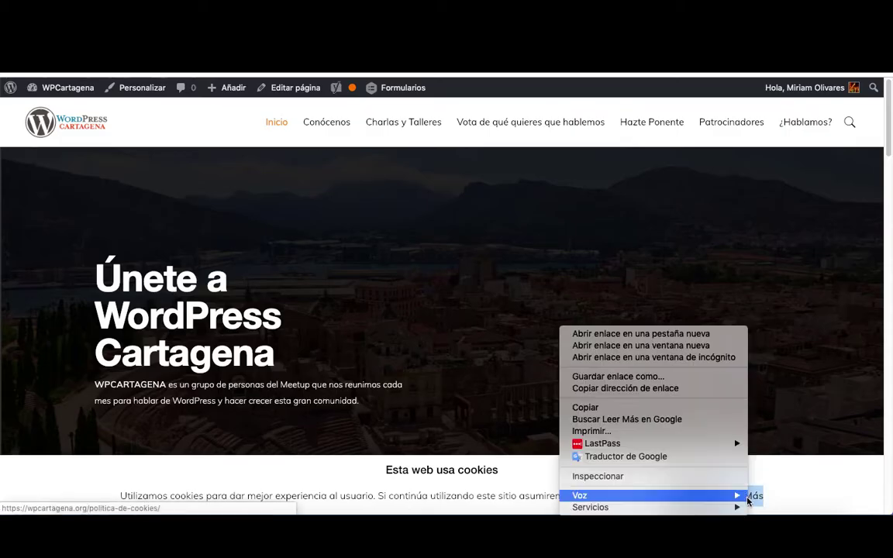
left_click(648, 334)
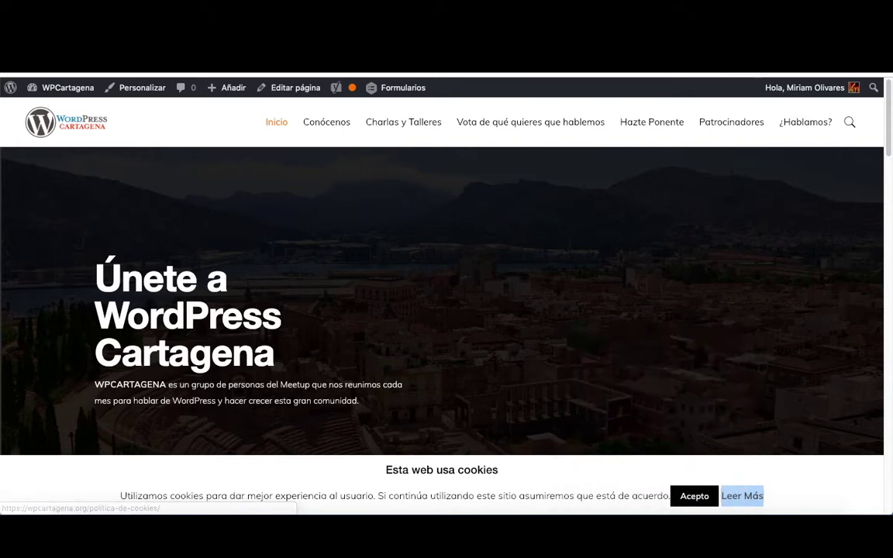
key("ctrl+Tab")
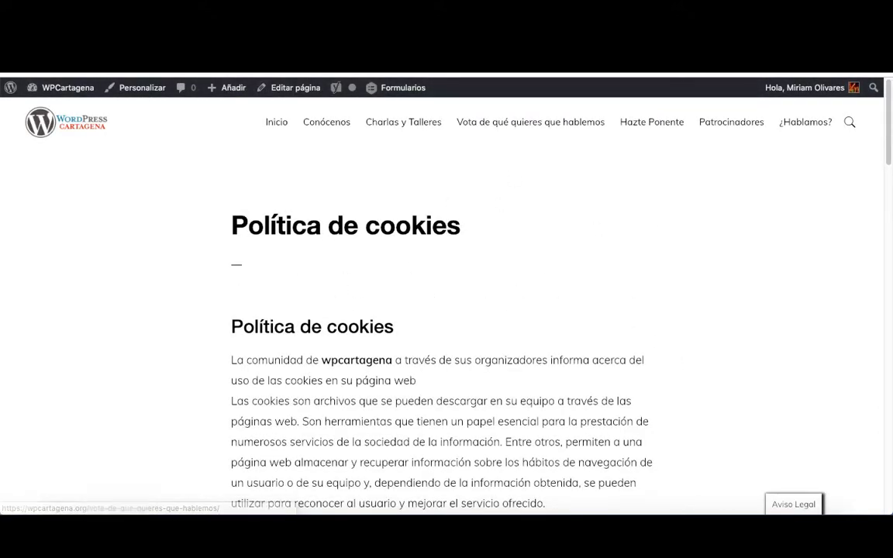
key("ctrl+shift+Tab")
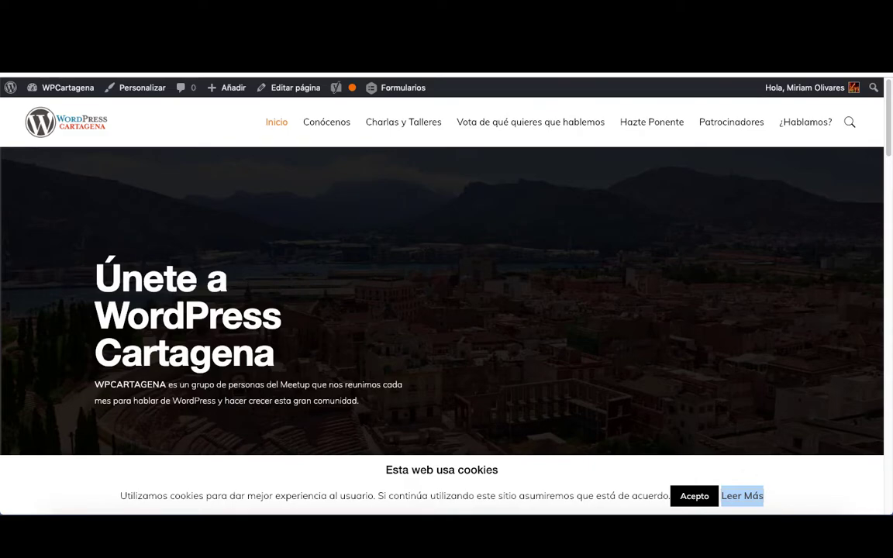
key("ctrl+shift+Tab")
Review the read-more link's URL and display options, and open the plugin's Advanced settings
scroll(435, 461, "down", 1)
scroll(436, 461, "down", 1)
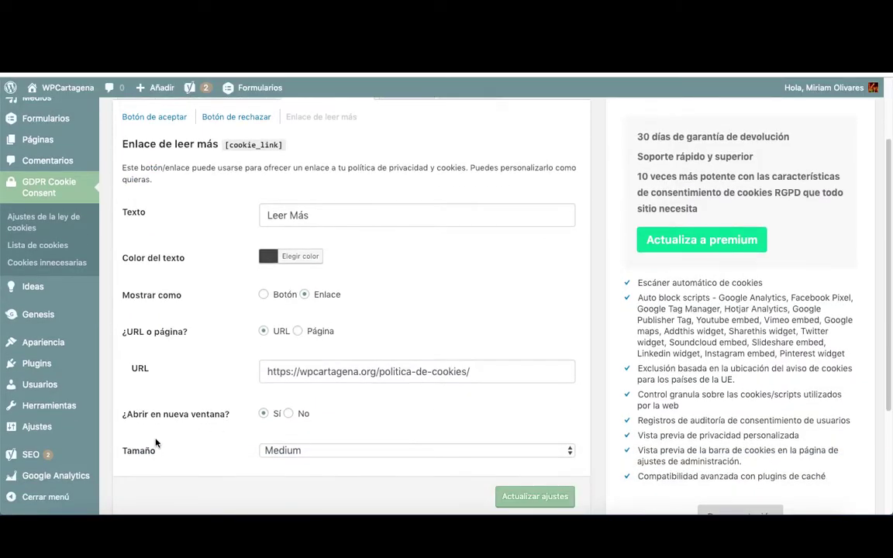
scroll(389, 367, "up", 3)
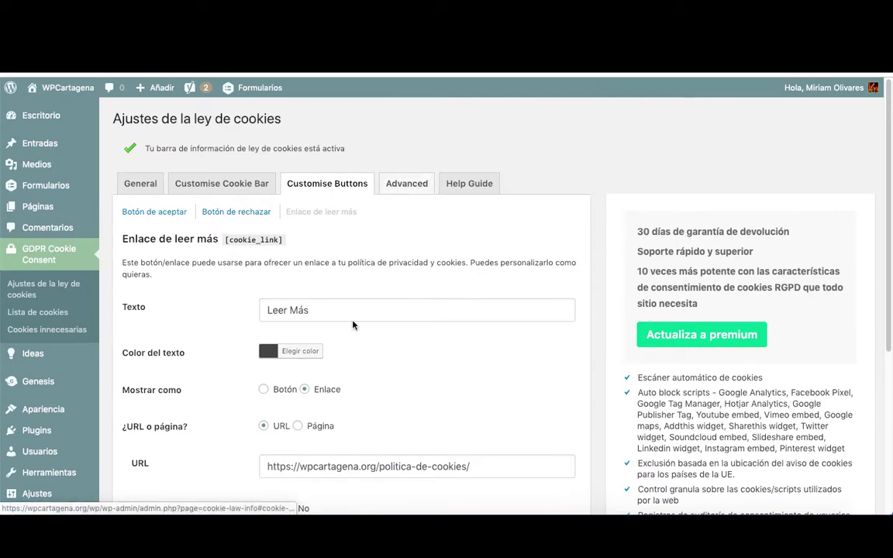
scroll(355, 333, "down", 6)
scroll(419, 316, "up", 6)
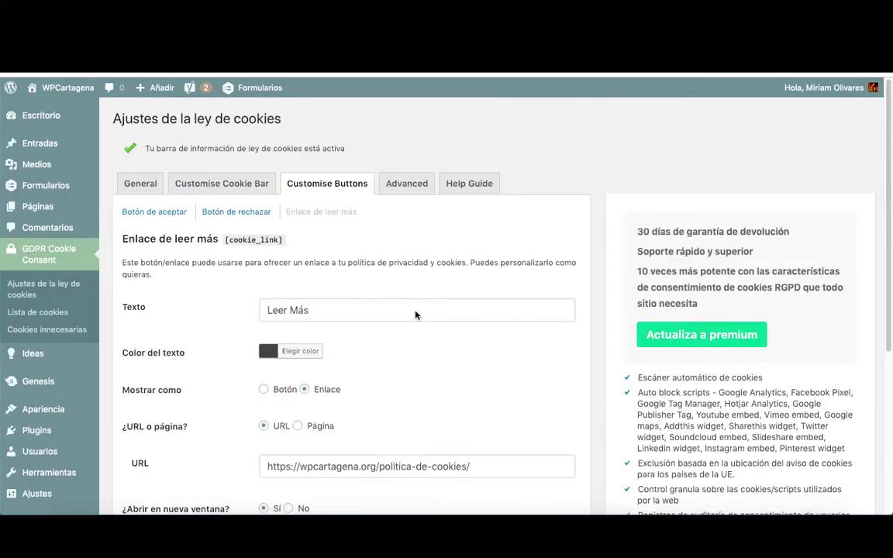
left_click(410, 187)
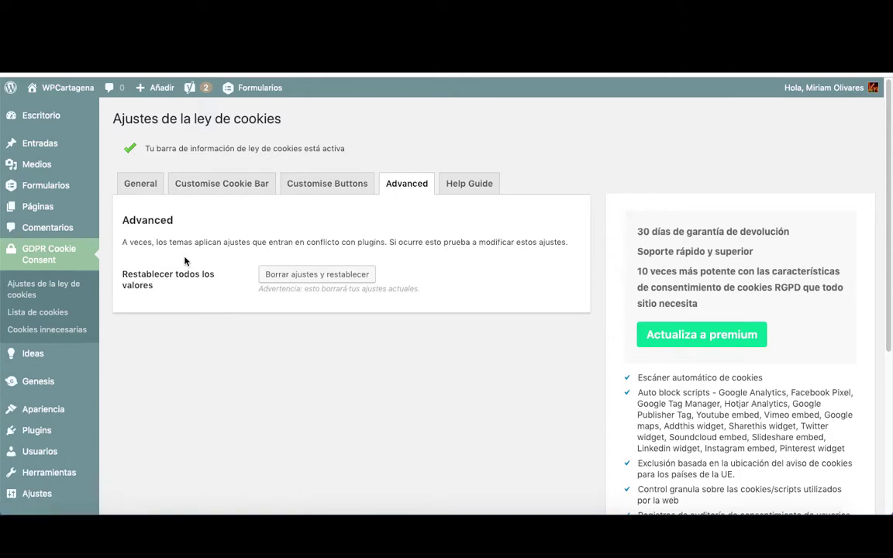
View the cookie bar shortcodes in the plugin's help guide, and go back through the advanced, button and cookie bar settings to the general ones
left_click(473, 186)
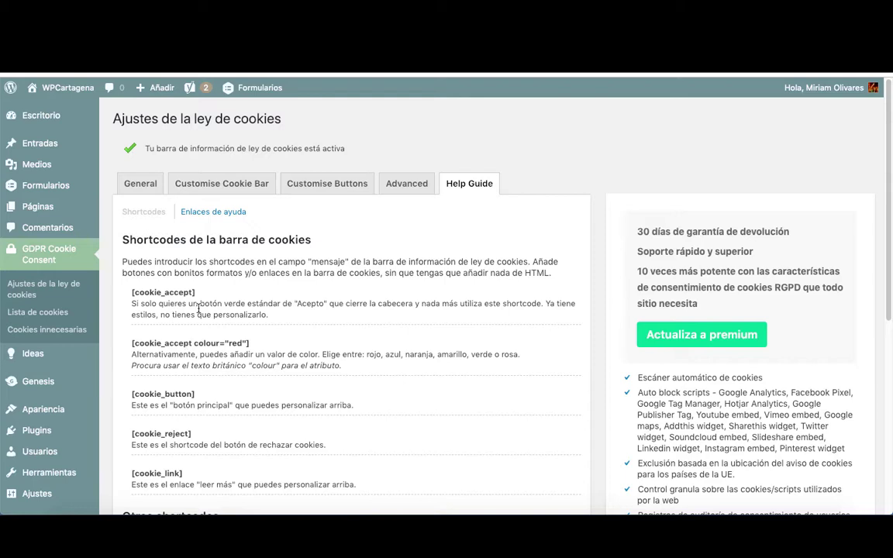
left_click(409, 183)
left_click(333, 186)
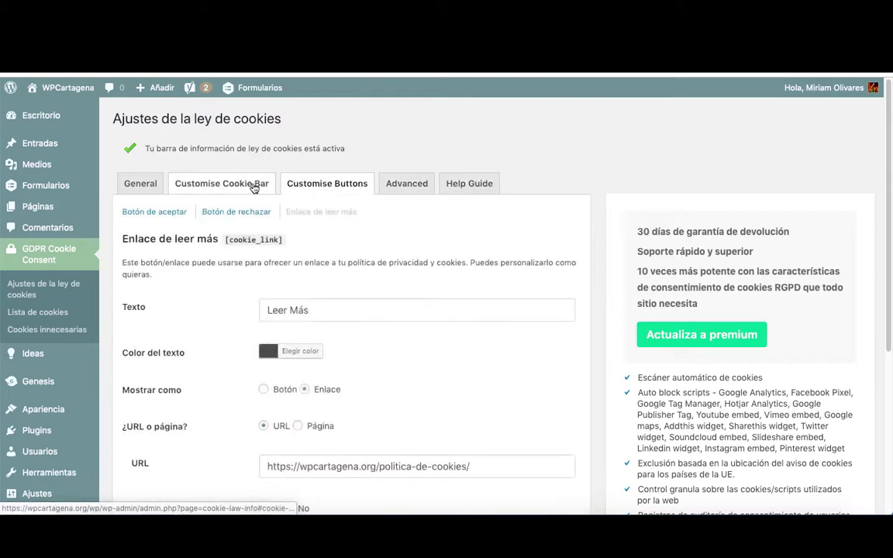
left_click(221, 183)
left_click(140, 184)
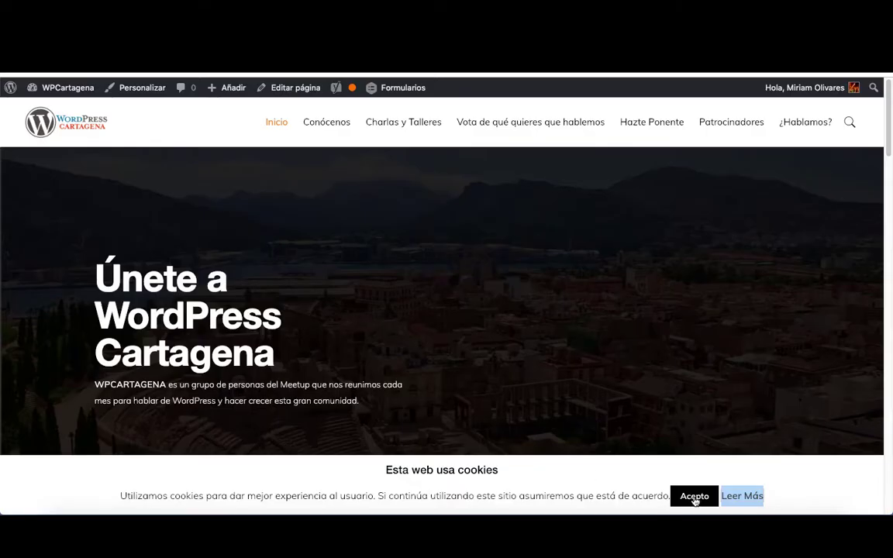
Test the cookie notice on the site's home page by accepting it, reopening it through Aviso Legal and accepting it again
left_click(692, 497)
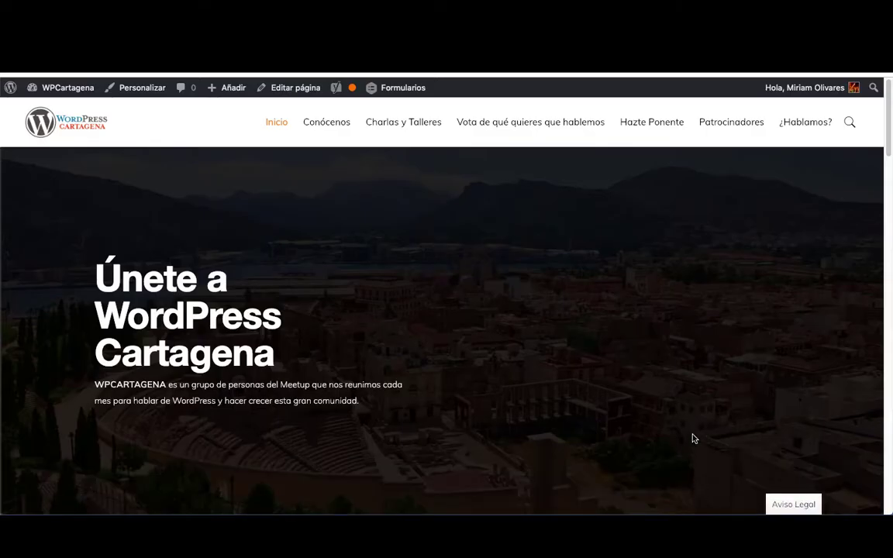
left_click(796, 504)
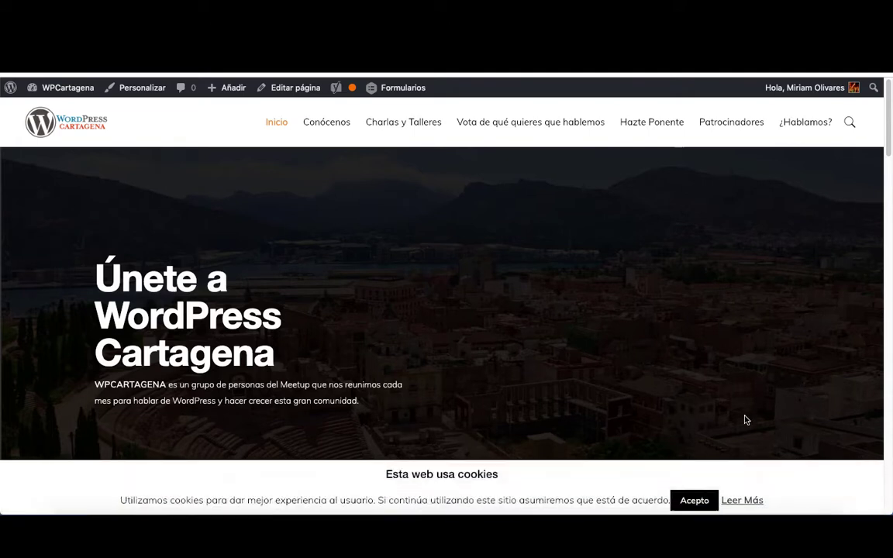
left_click(694, 500)
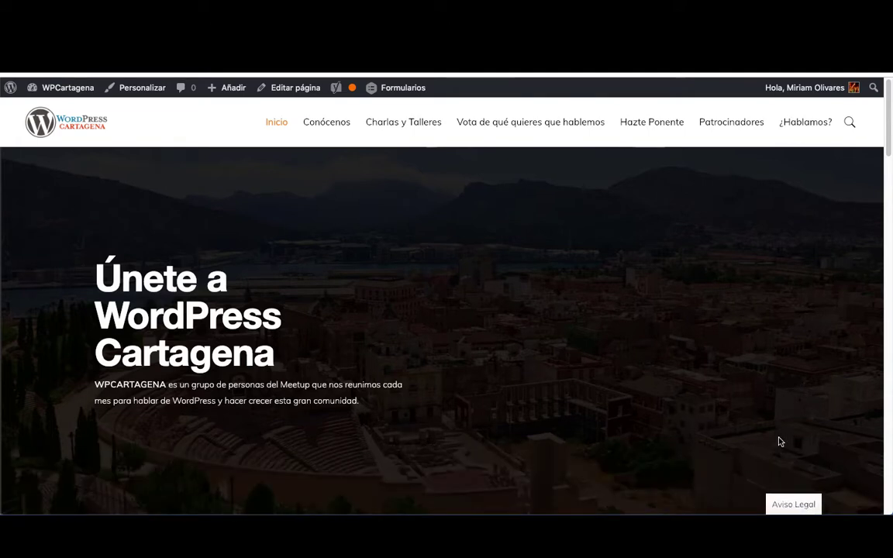